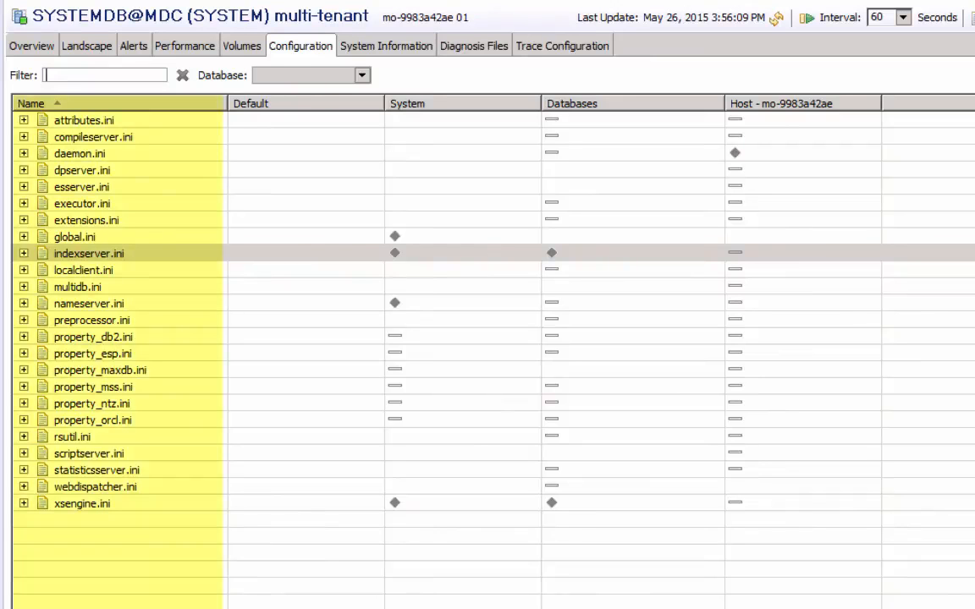
- Inspect the global section of attributes.ini and check whether accept_long_all_zero_dates can be configured at host level
{"action": "left_click", "coordinate": [24, 121]}
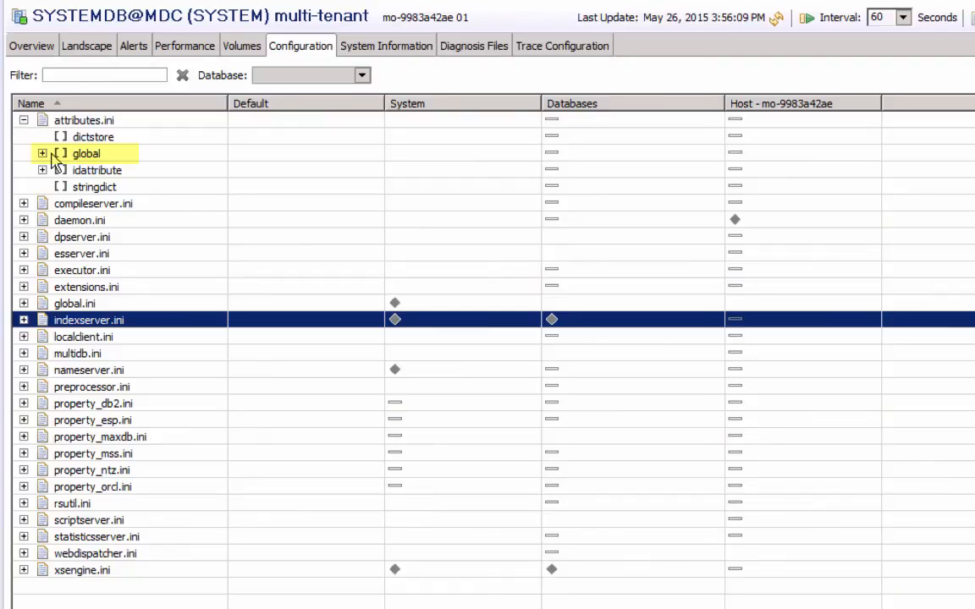
{"action": "left_click", "coordinate": [43, 153]}
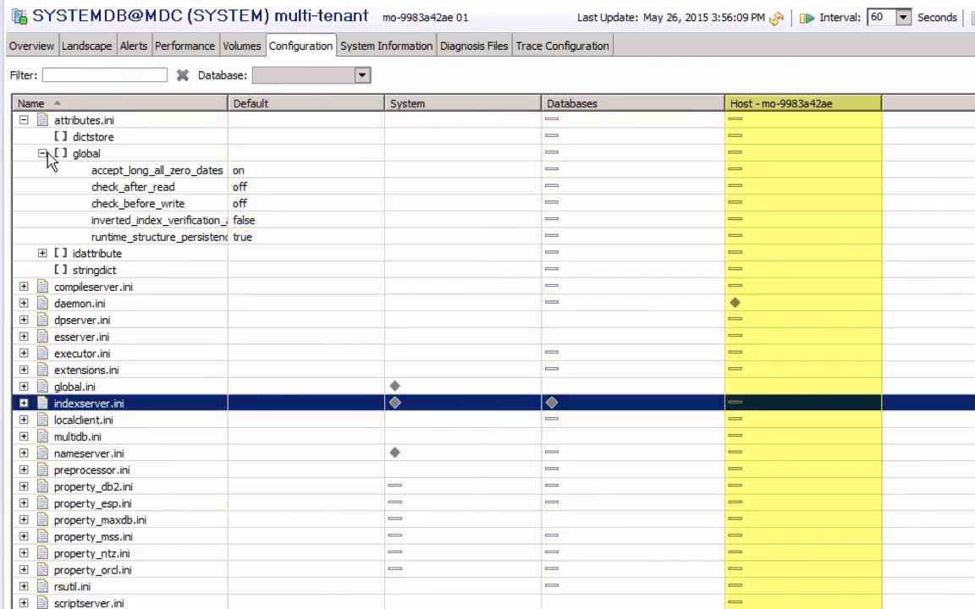
{"action": "left_click", "coordinate": [738, 171]}
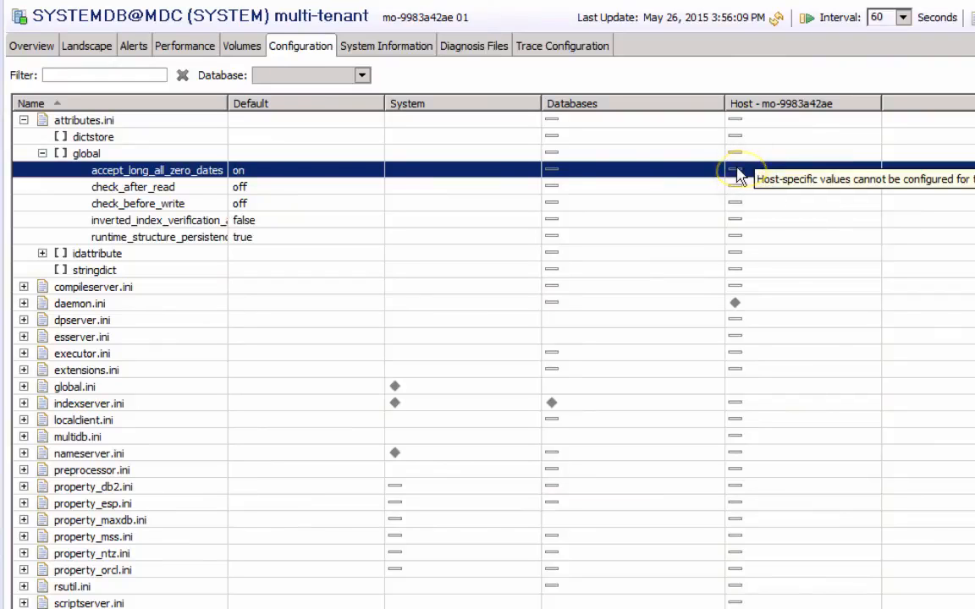
{"action": "left_click", "coordinate": [24, 120]}
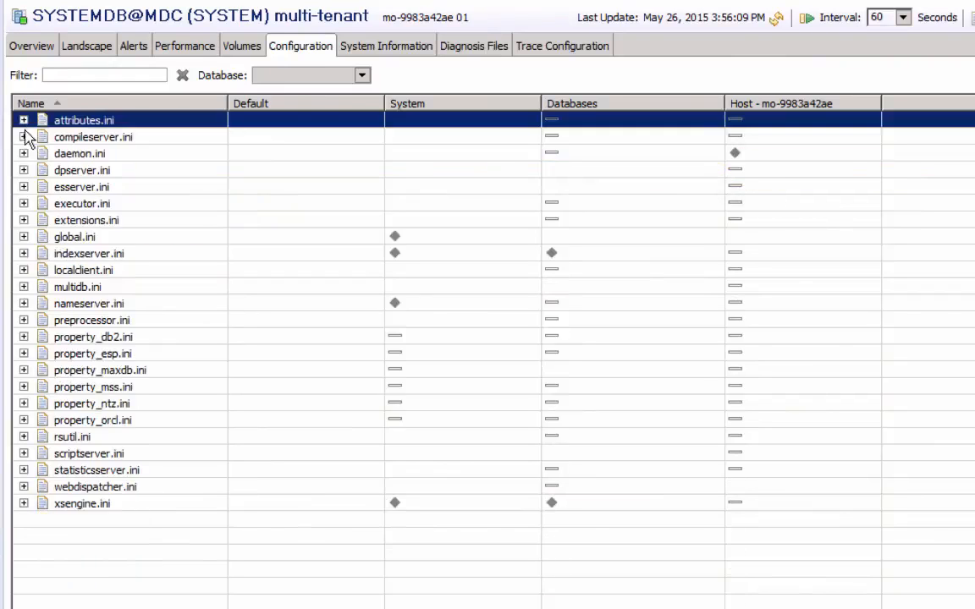
- Expand the httpserver section of xsengine.ini and examine the embedded parameter
{"action": "left_click", "coordinate": [24, 504]}
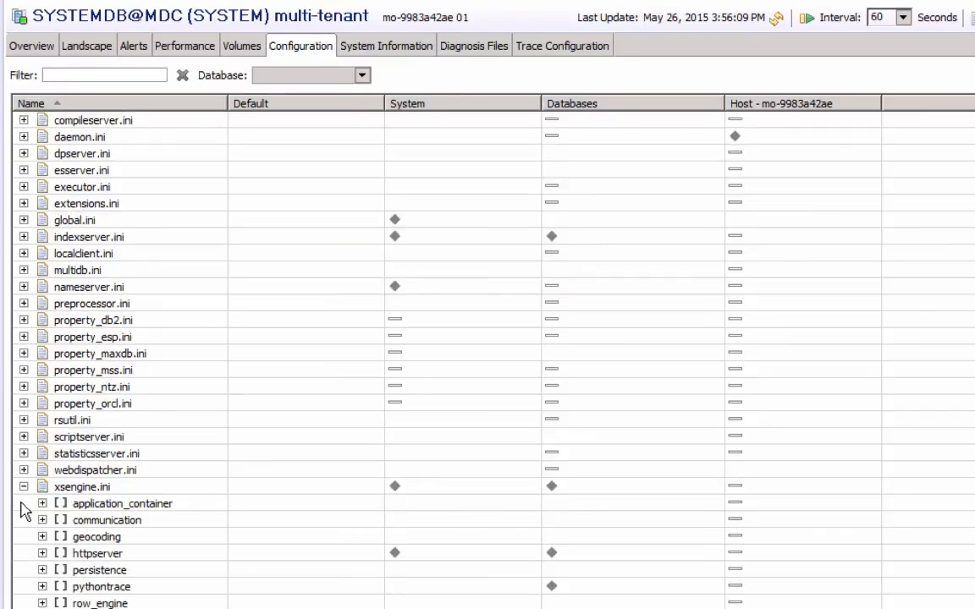
{"action": "left_click", "coordinate": [42, 553]}
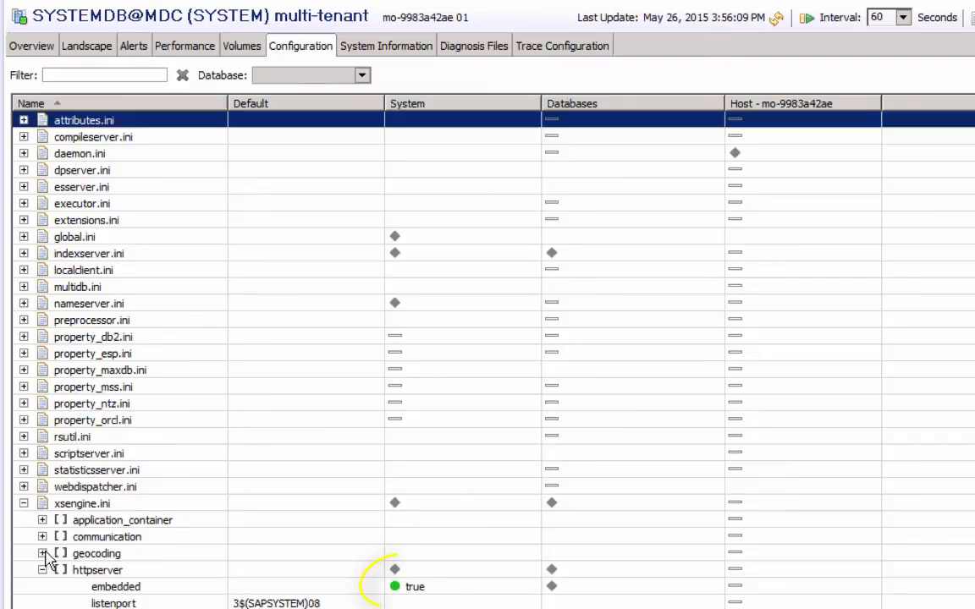
{"action": "left_click", "coordinate": [131, 589]}
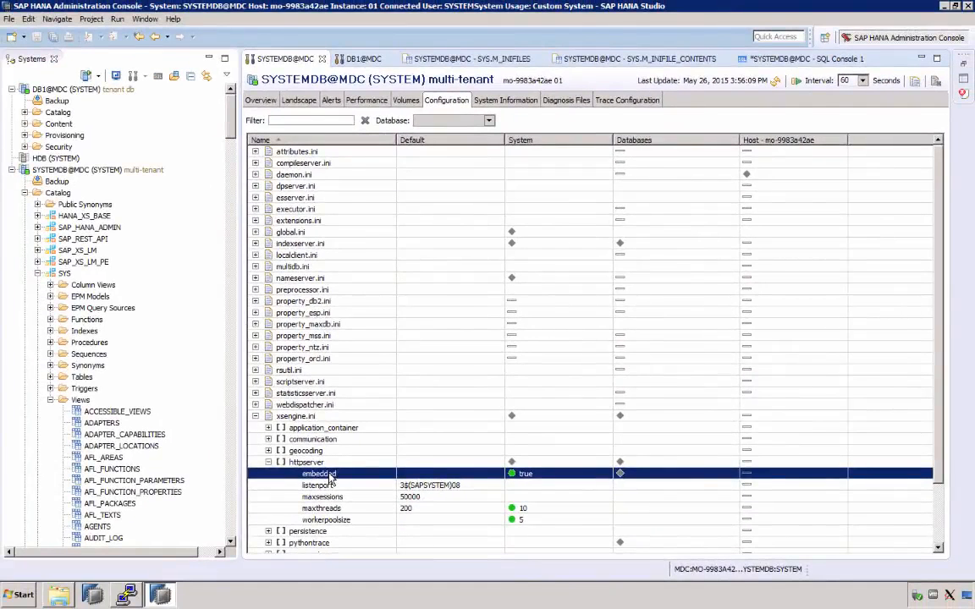
- Locate M_INIFILE_CONTENTS among the SYS views and review the contents of M_INIFILES and M_INIFILE_CONTENTS
{"action": "left_click", "coordinate": [216, 112]}
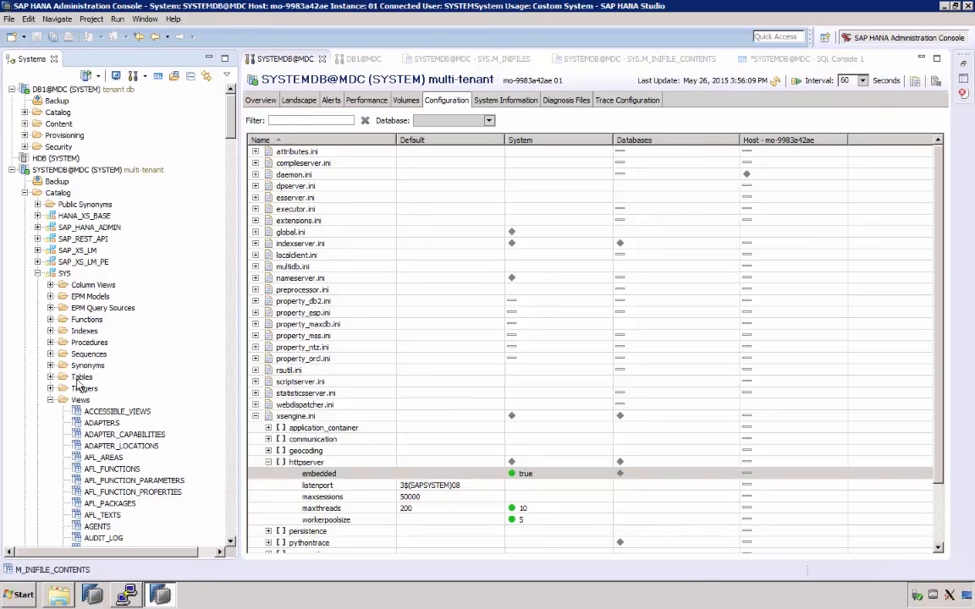
{"action": "left_click_drag", "start_coordinate": [230, 127], "coordinate": [233, 299]}
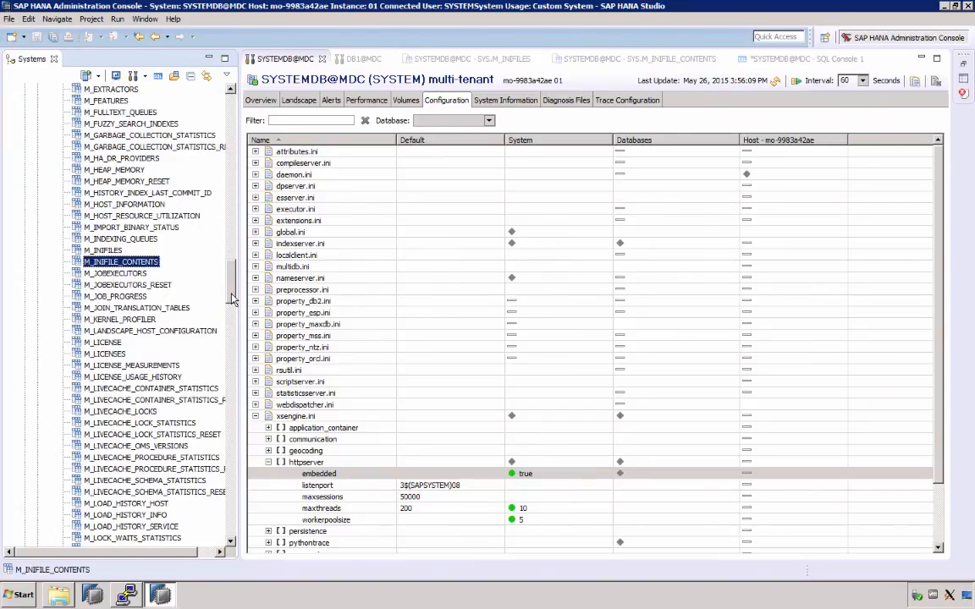
{"action": "right_click", "coordinate": [129, 264]}
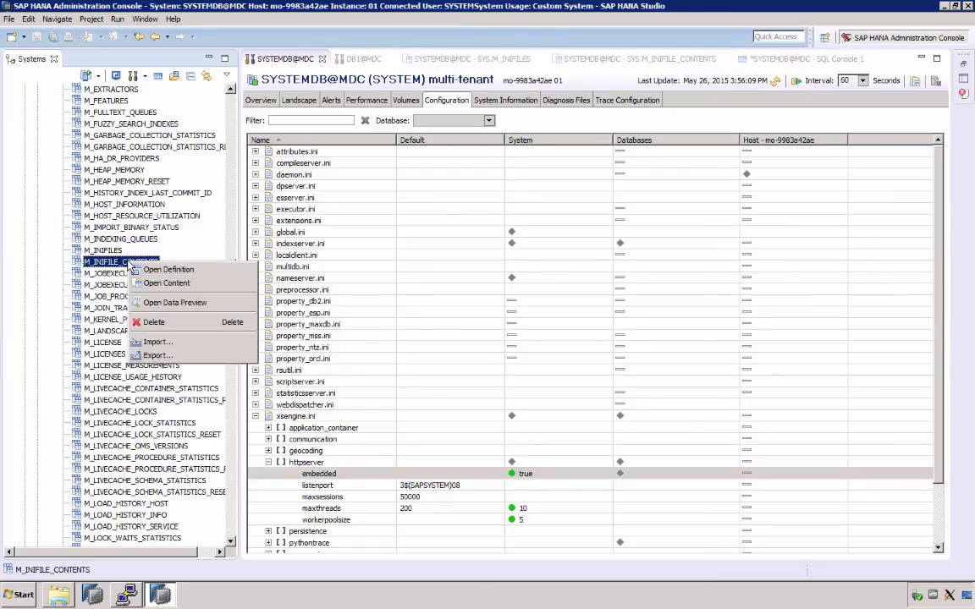
{"action": "left_click", "coordinate": [484, 59]}
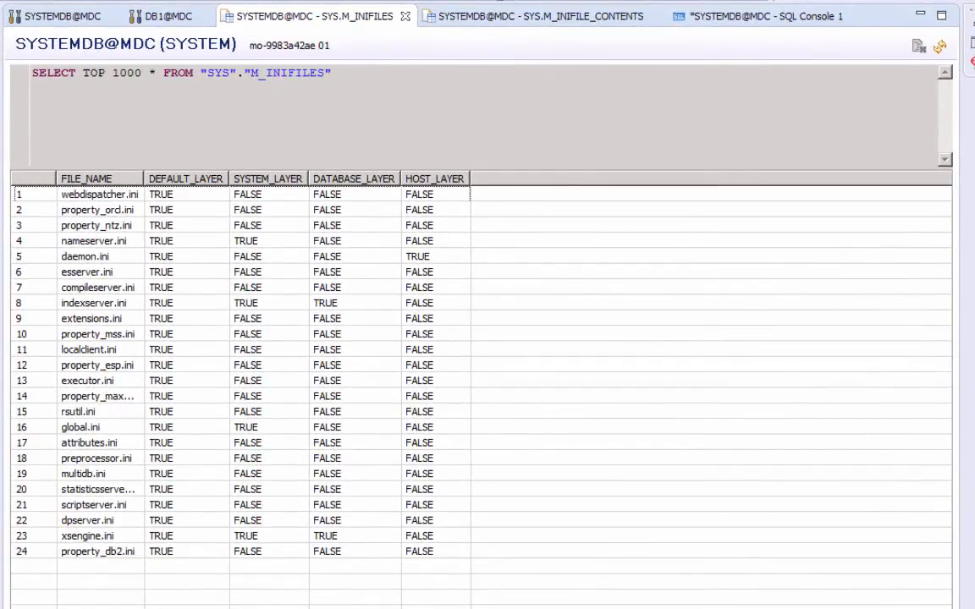
{"action": "left_click", "coordinate": [512, 25]}
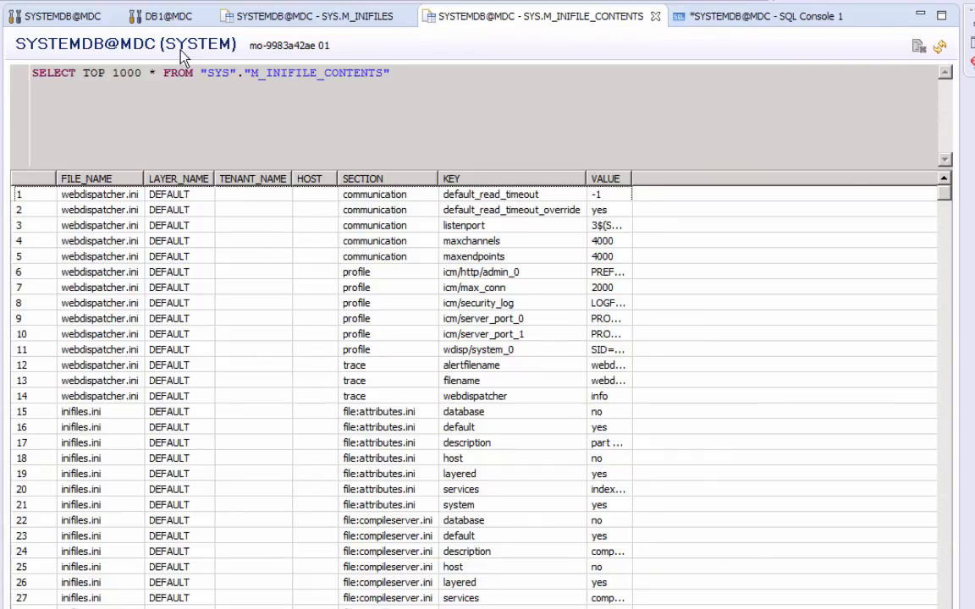
- Filter the SYSTEMDB@MDC configuration by "reserved" and set the system value of reserved_connections in indexserver.ini to 15
{"action": "left_click", "coordinate": [54, 23]}
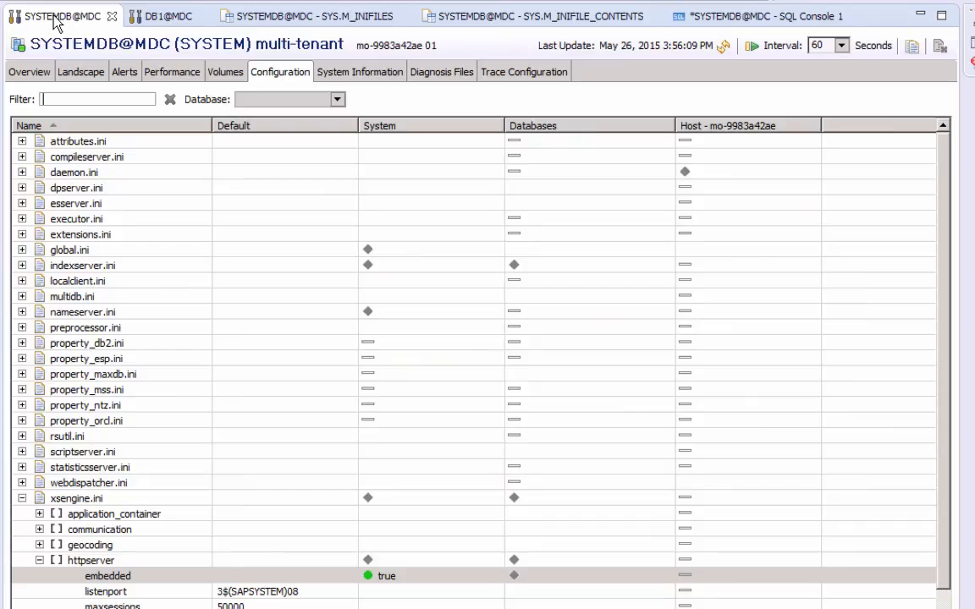
{"action": "type", "text": "reserved"}
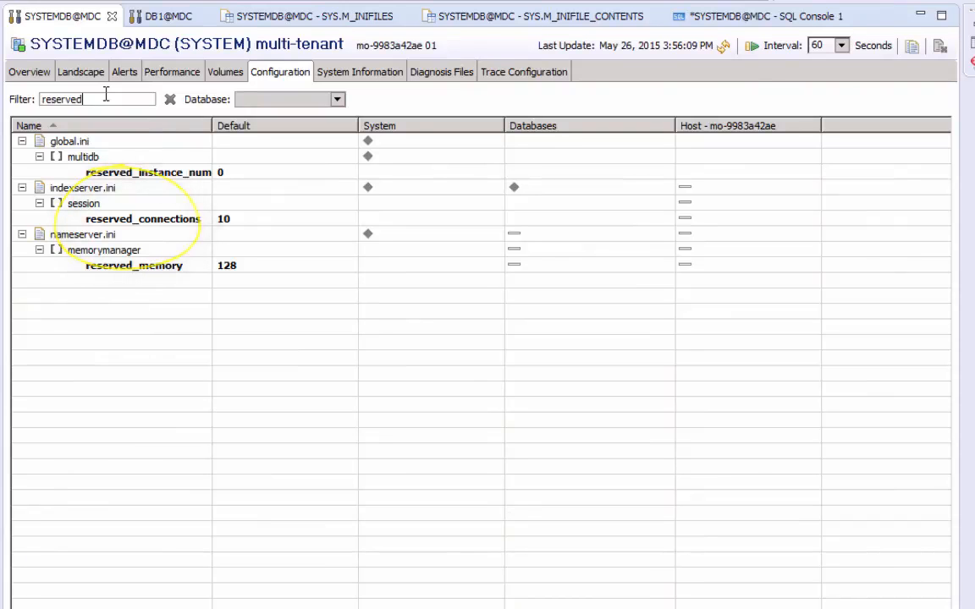
{"action": "left_click", "coordinate": [144, 219]}
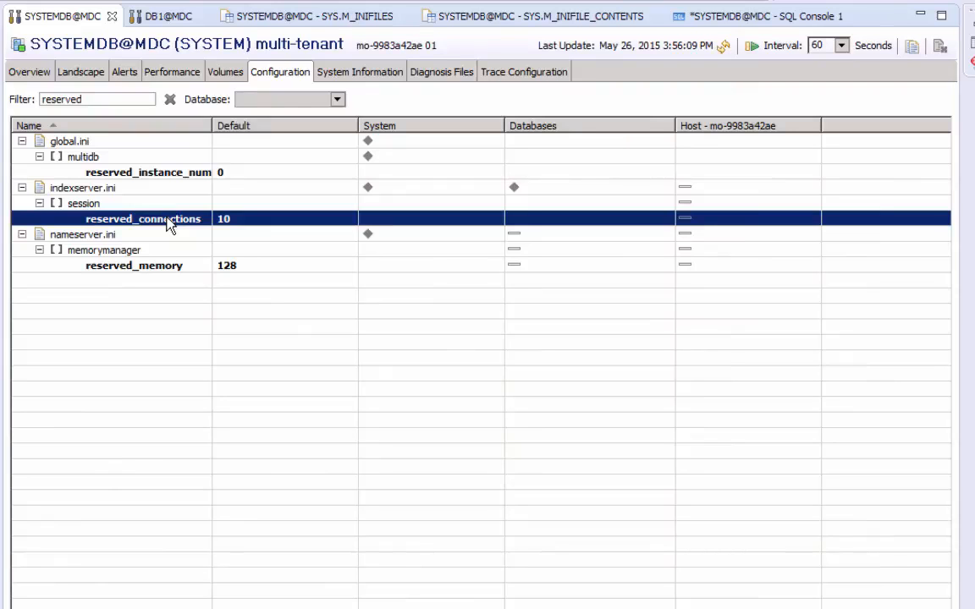
{"action": "double_click", "coordinate": [239, 220]}
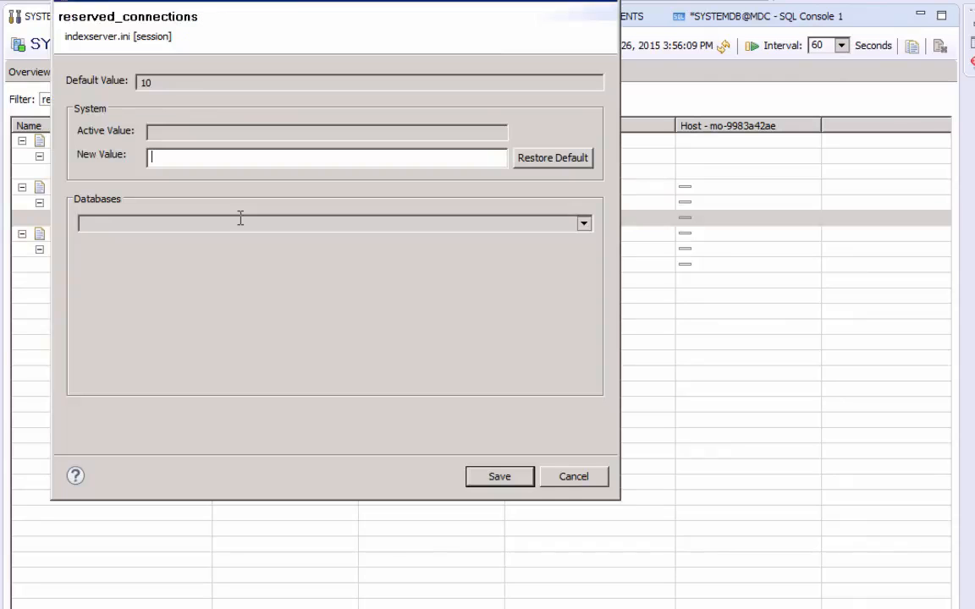
{"action": "type", "text": "15"}
{"action": "left_click", "coordinate": [504, 478]}
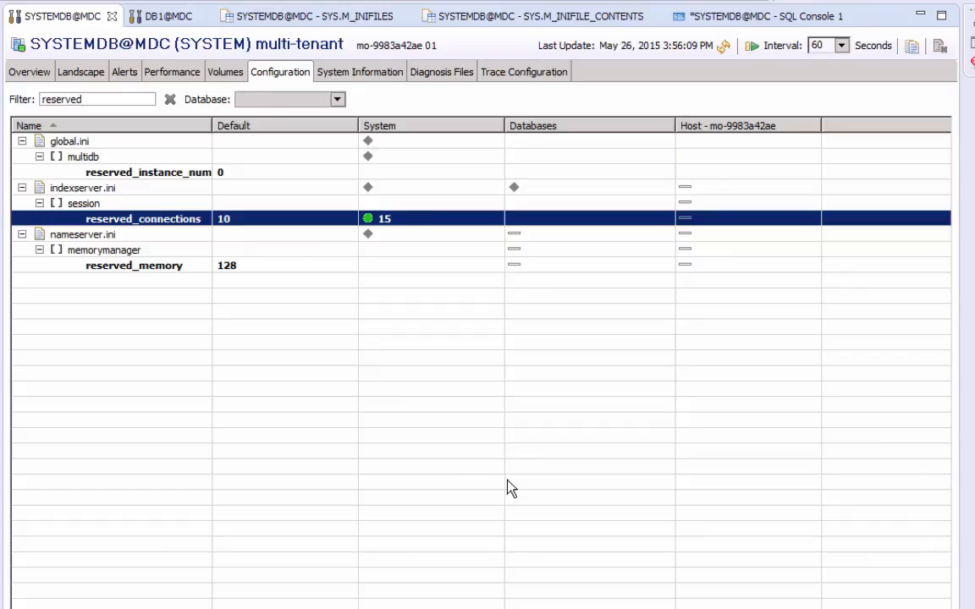
- Set the system value of reserved_connections to the non-numeric value "a" and save it
{"action": "double_click", "coordinate": [423, 225]}
{"action": "type", "text": "a"}
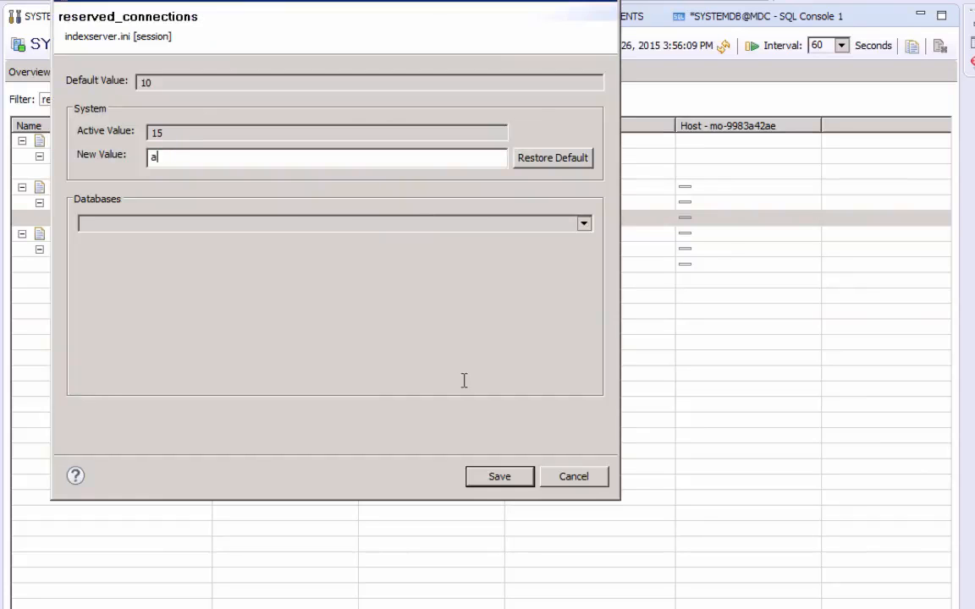
{"action": "left_click", "coordinate": [498, 477]}
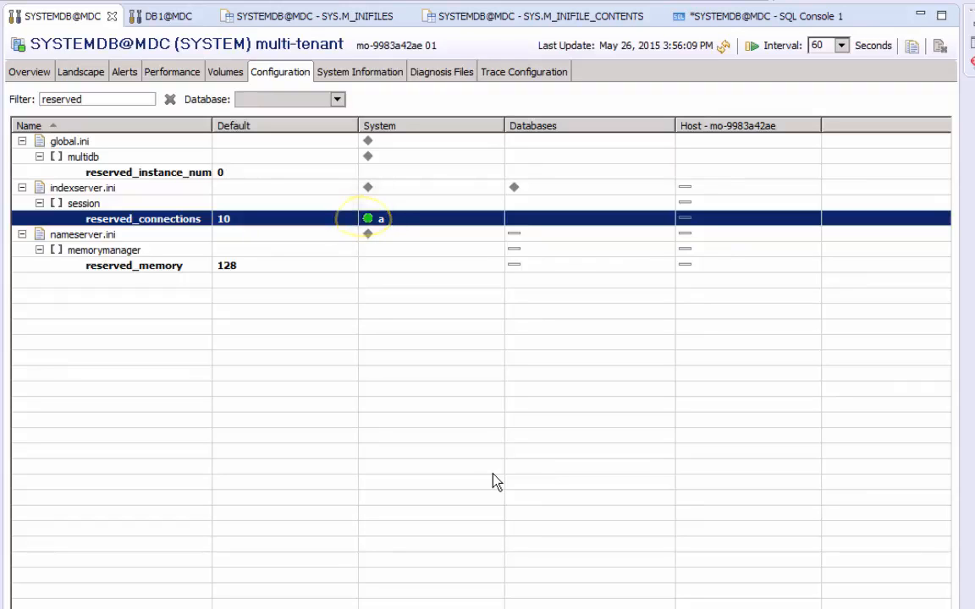
- Restore the system value of reserved_connections to its default and save it
{"action": "double_click", "coordinate": [403, 224]}
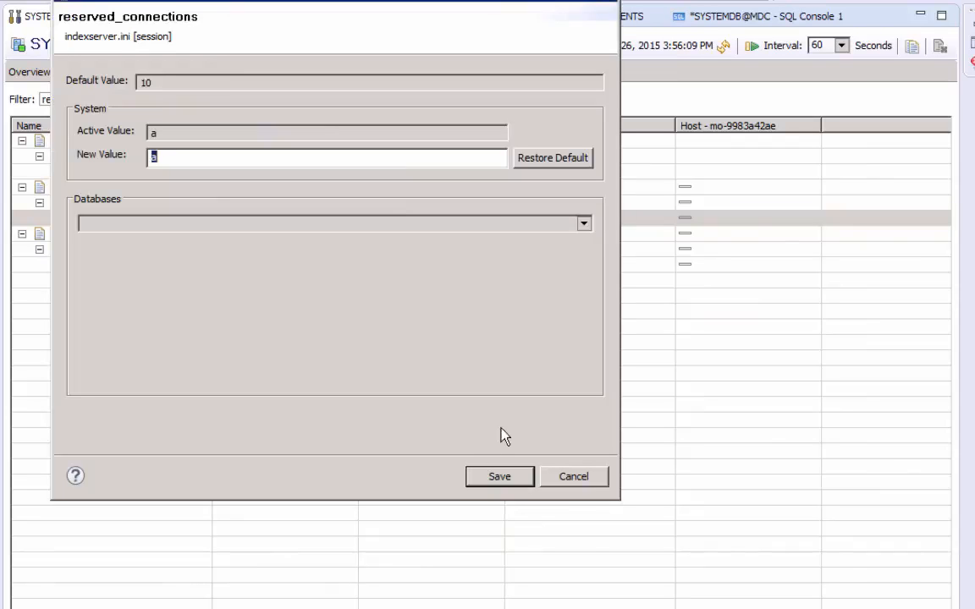
{"action": "left_click", "coordinate": [542, 161]}
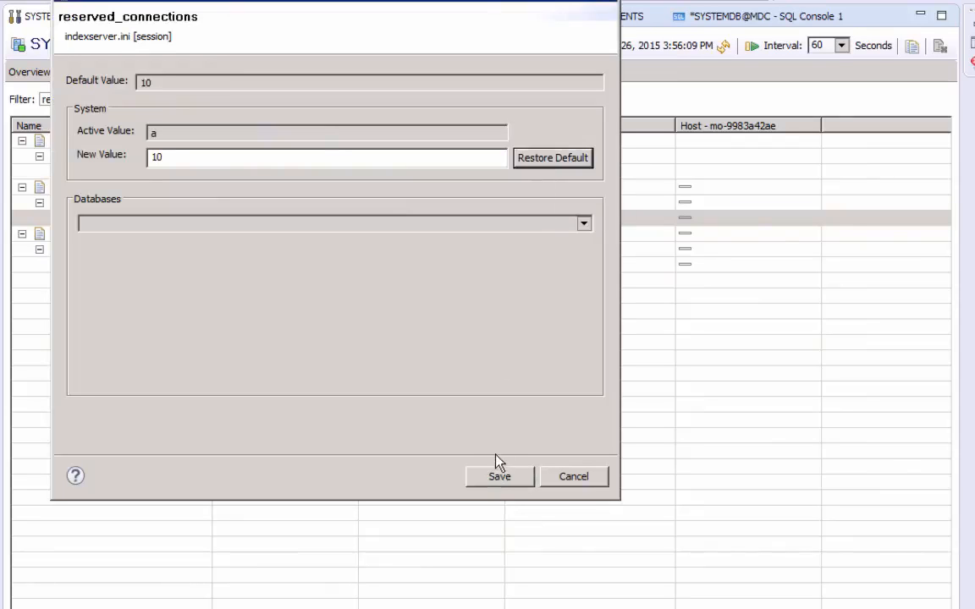
{"action": "left_click", "coordinate": [495, 478]}
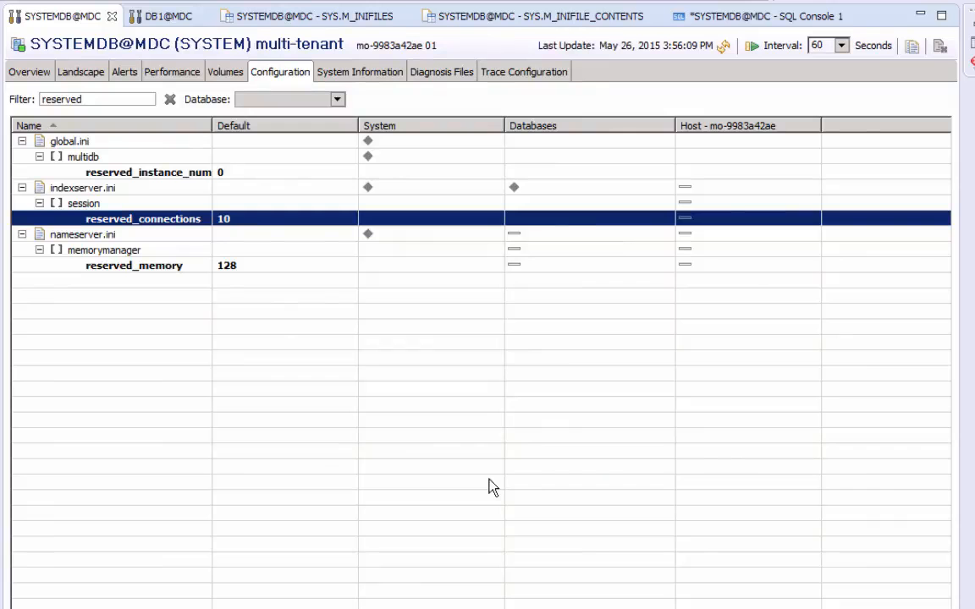
- Filter the configuration by "system_i" and set the system value of usage under system_information in global.ini to "training"
{"action": "left_click", "coordinate": [169, 99]}
{"action": "left_click", "coordinate": [140, 99]}
{"action": "type", "text": "system_i"}
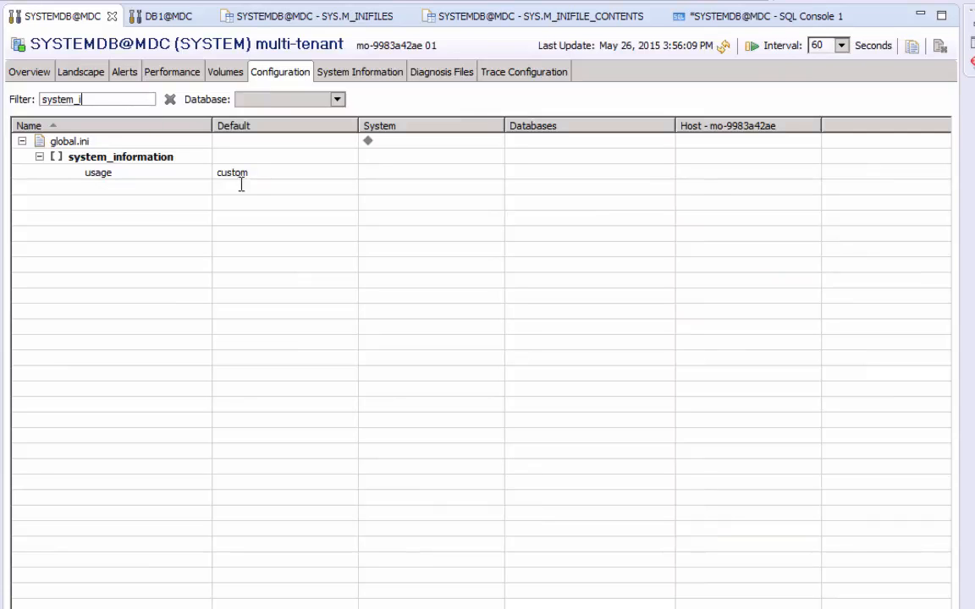
{"action": "double_click", "coordinate": [268, 180]}
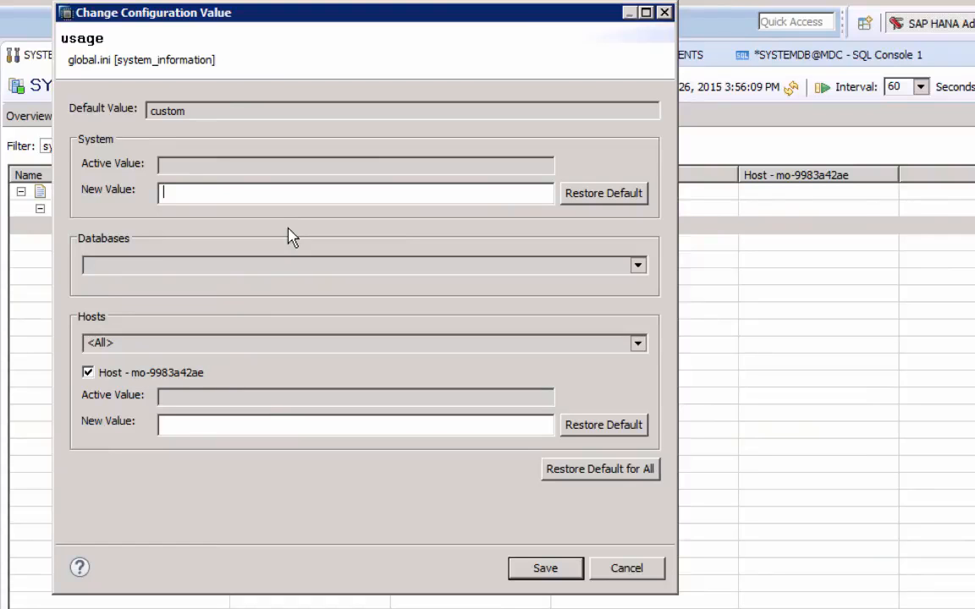
{"action": "type", "text": "training"}
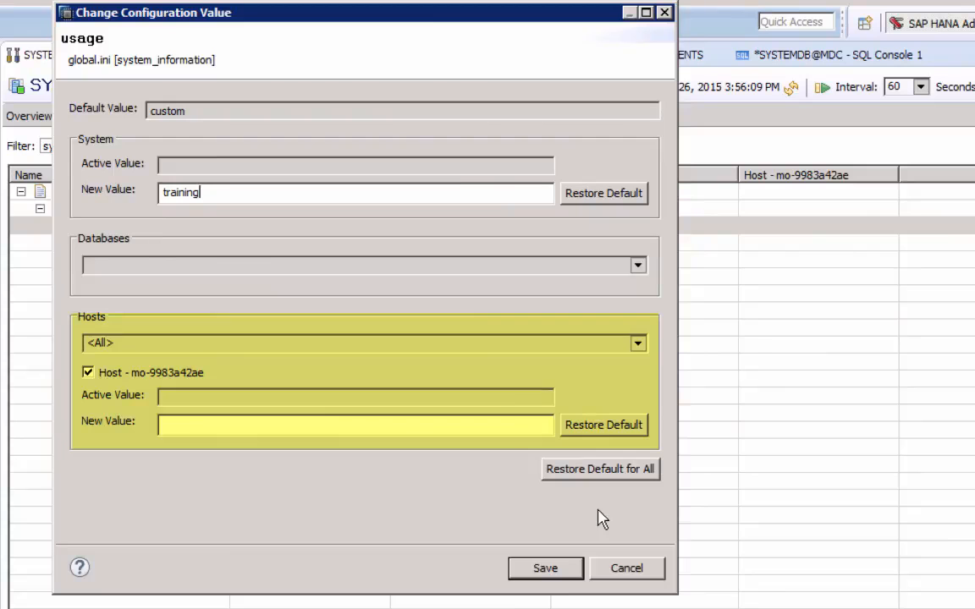
{"action": "left_click", "coordinate": [548, 567]}
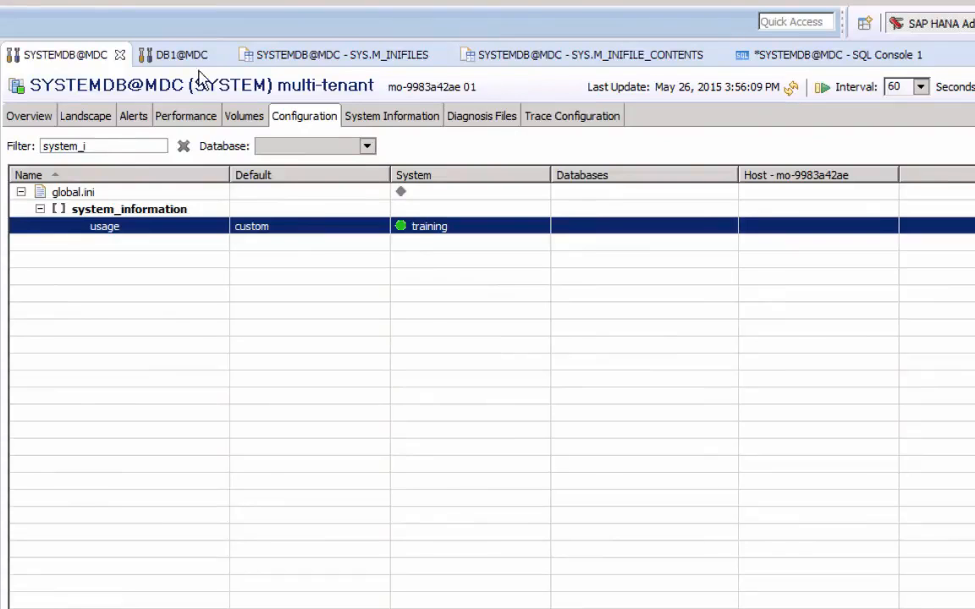
- Check the configuration of the tenant database DB1@MDC and return to the SYSTEMDB@MDC configuration
{"action": "left_click", "coordinate": [182, 60]}
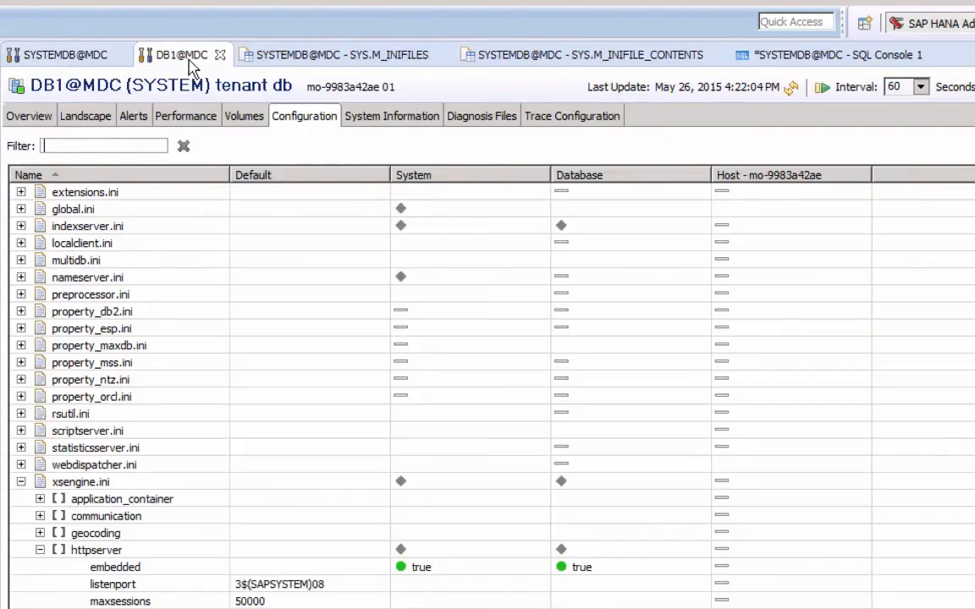
{"action": "left_click", "coordinate": [54, 56]}
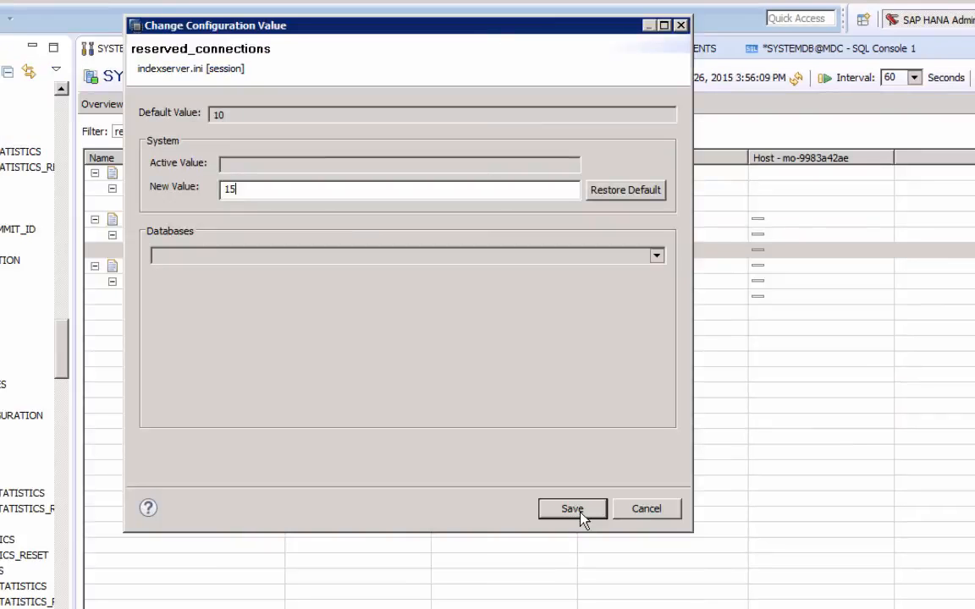
{"action": "left_click", "coordinate": [579, 511]}
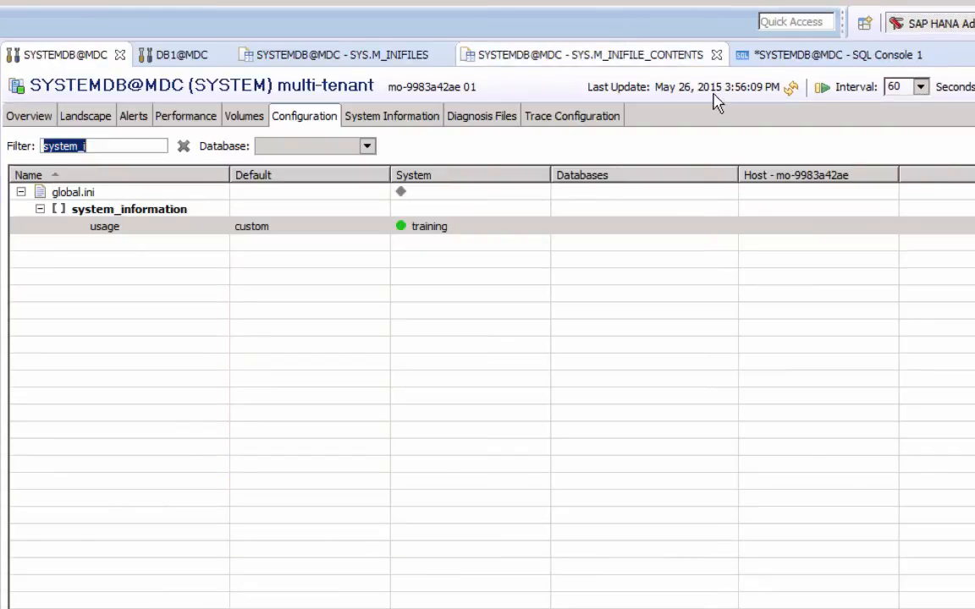
- In the SQL console, run only the ALTER SYSTEM statement that sets system_information usage to 'production' in global.ini
{"action": "left_click", "coordinate": [800, 61]}
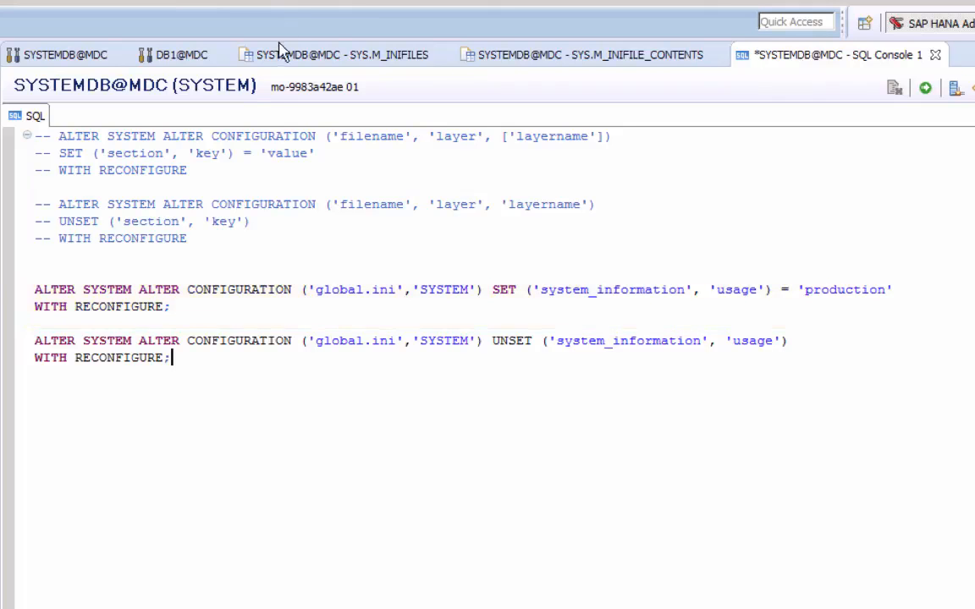
{"action": "left_click_drag", "start_coordinate": [34, 323], "coordinate": [35, 269]}
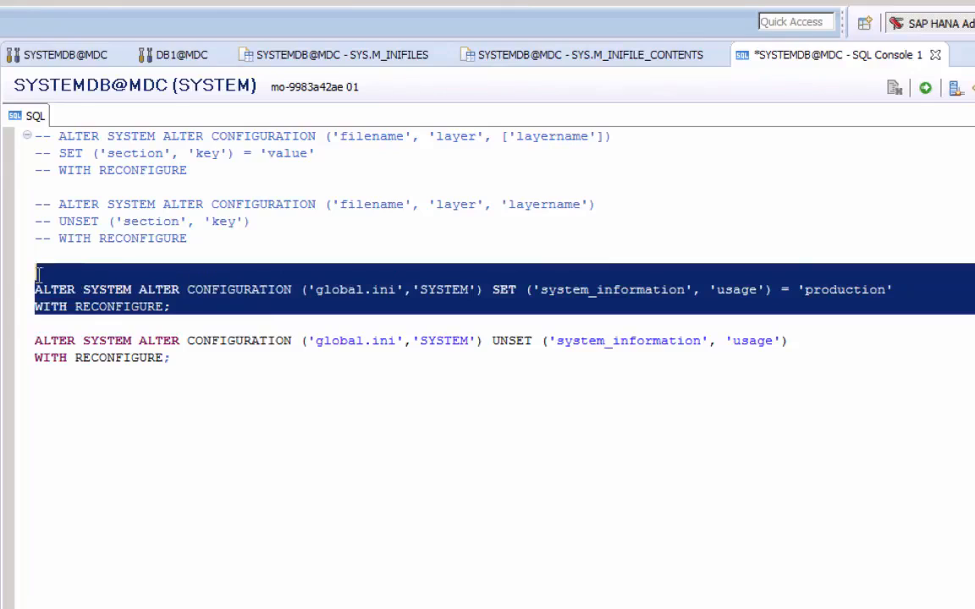
{"action": "left_click", "coordinate": [925, 88]}
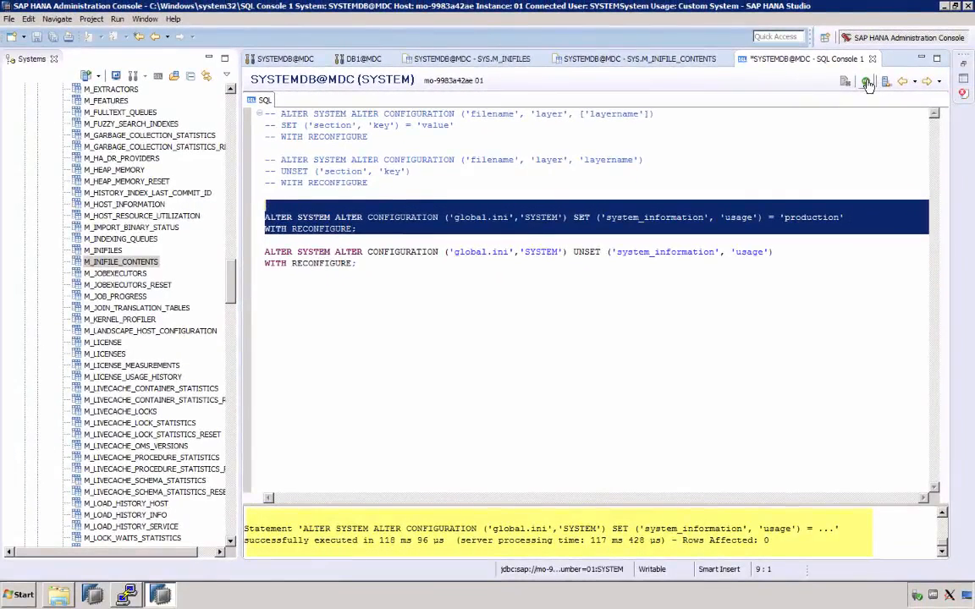
- Refresh the SYSTEMDB@MDC system in the systems tree and reopen its configuration to check the usage parameter
{"action": "scroll", "coordinate": [119, 254], "scroll_direction": "up", "scroll_amount": 20}
{"action": "right_click", "coordinate": [95, 170]}
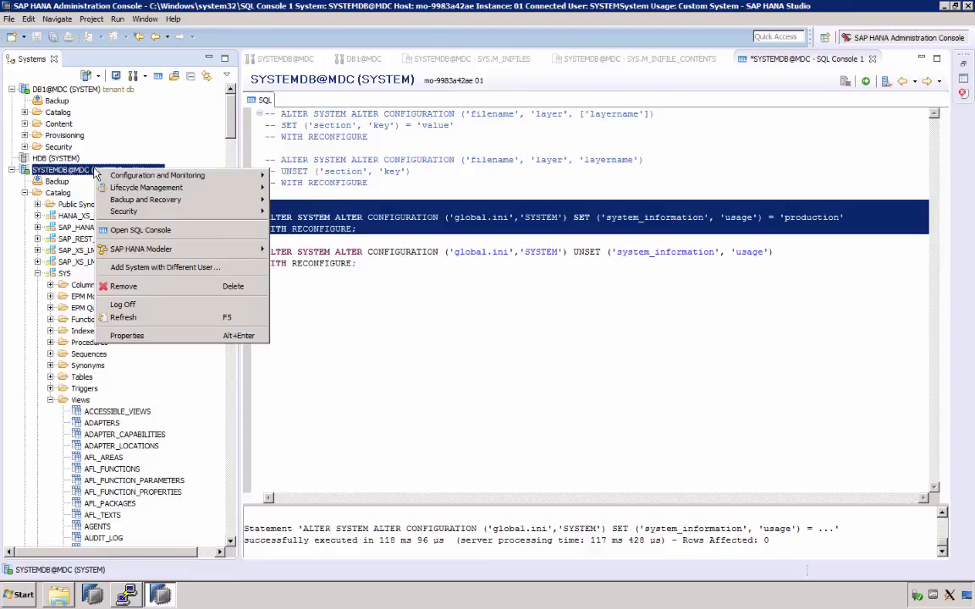
{"action": "left_click", "coordinate": [123, 318]}
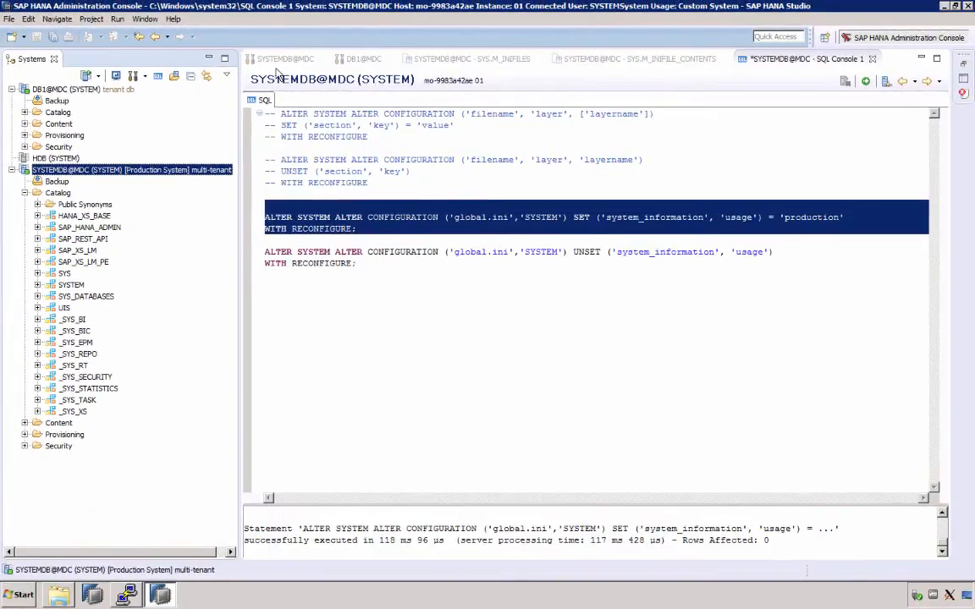
{"action": "left_click", "coordinate": [282, 59]}
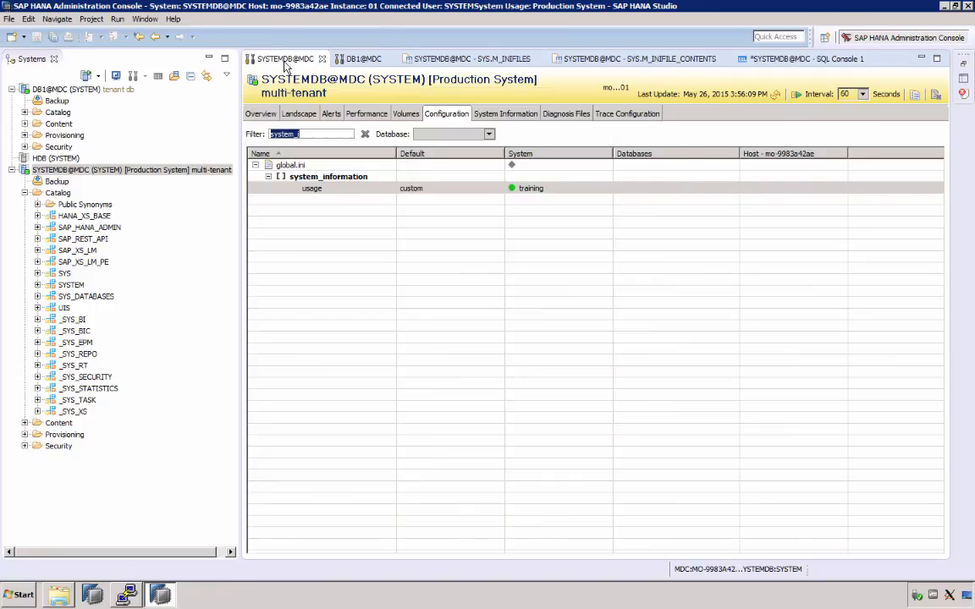
- In the SQL console, run only the ALTER SYSTEM statement that unsets system_information usage in global.ini, accepting the production-system warning
{"action": "left_click", "coordinate": [786, 60]}
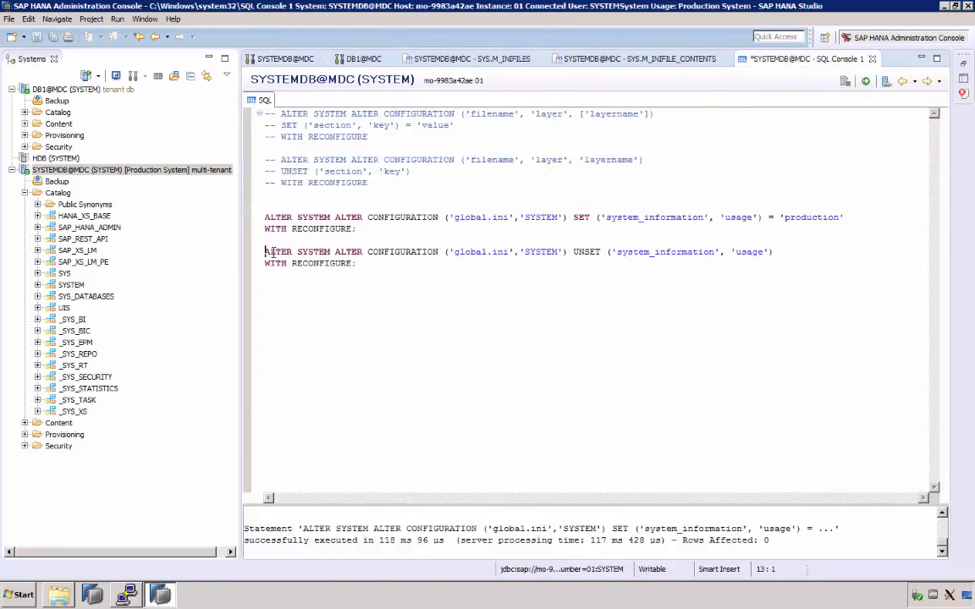
{"action": "left_click_drag", "start_coordinate": [264, 251], "coordinate": [362, 265]}
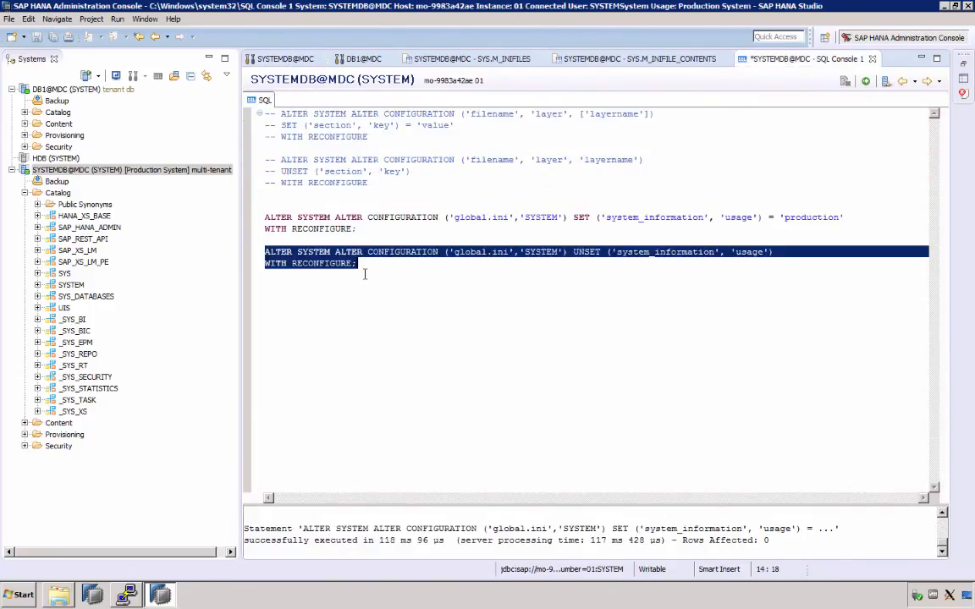
{"action": "left_click", "coordinate": [866, 82]}
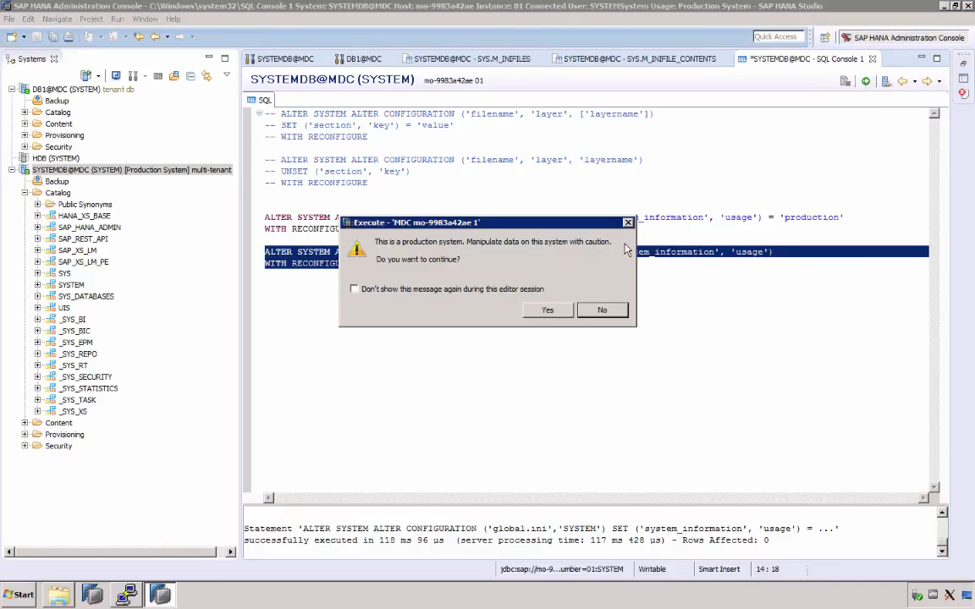
{"action": "left_click", "coordinate": [547, 310]}
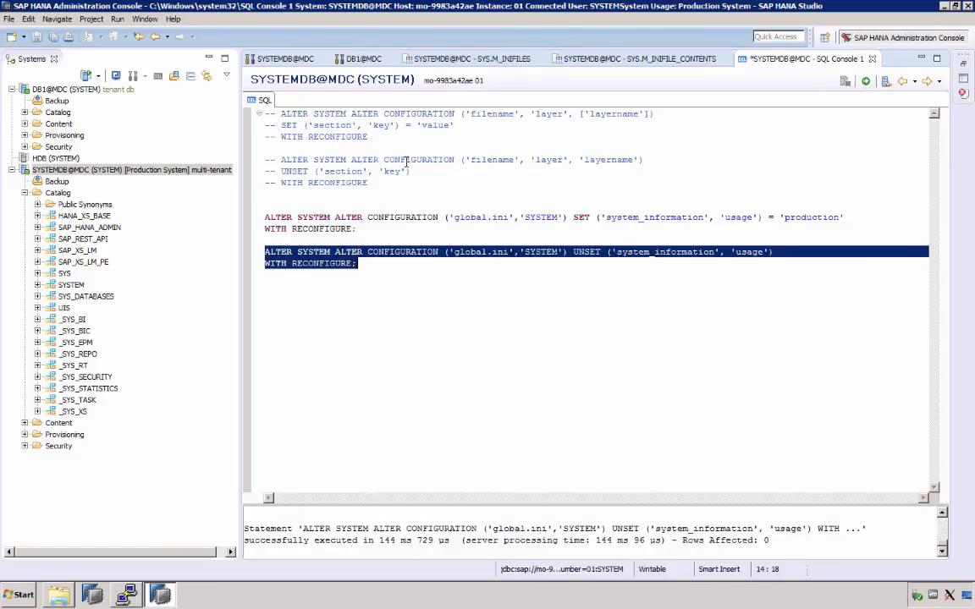
- Return to the SYSTEMDB@MDC configuration and refresh it to check the usage parameter under system_information
{"action": "left_click", "coordinate": [288, 61]}
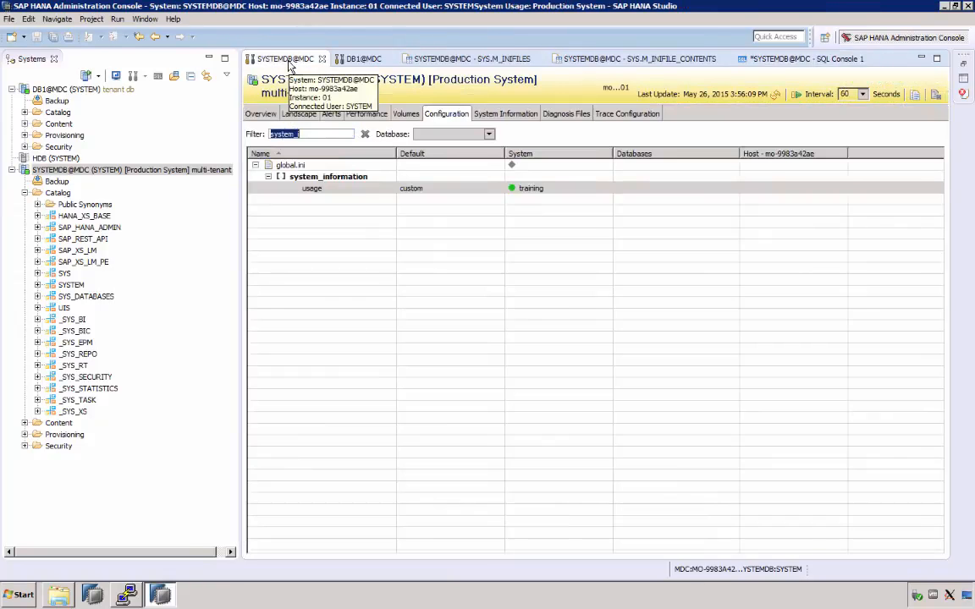
{"action": "left_click", "coordinate": [777, 94]}
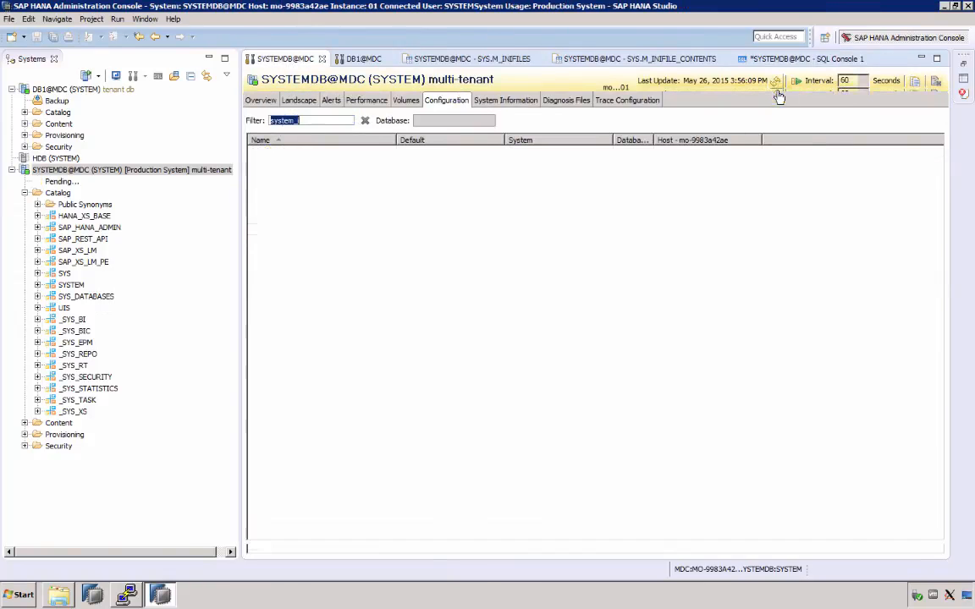